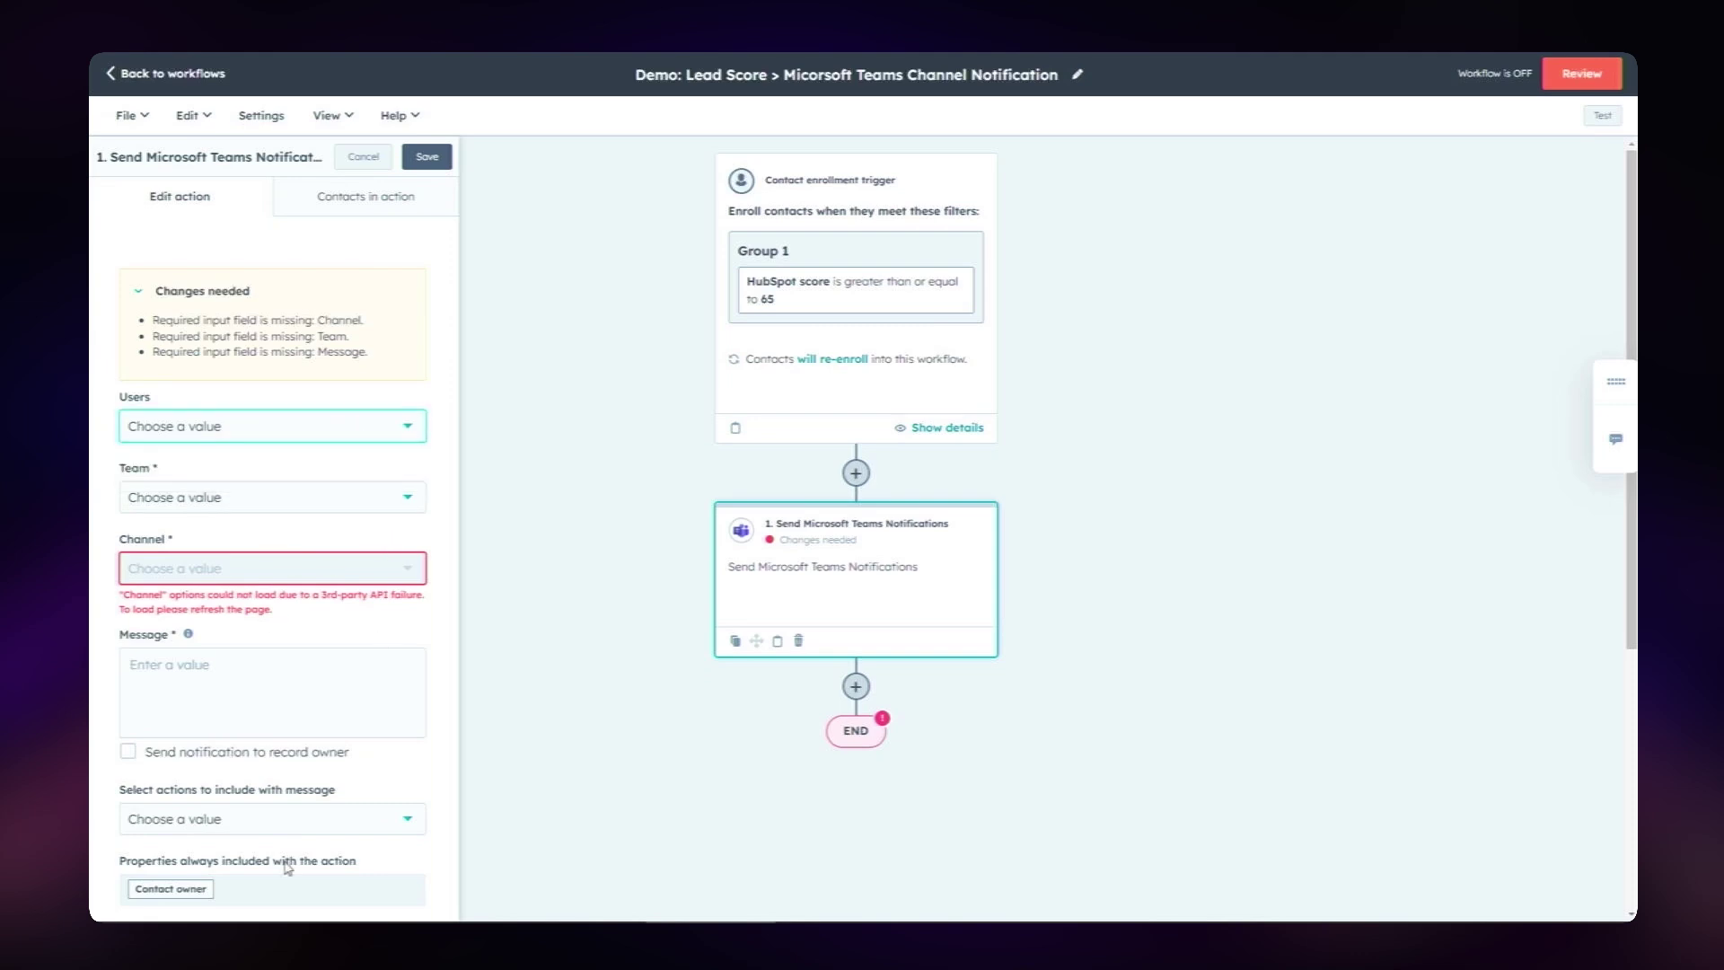
- Add the Create Note and Create Task actions to the Teams notification message
{"action": "left_click", "coordinate": [323, 821]}
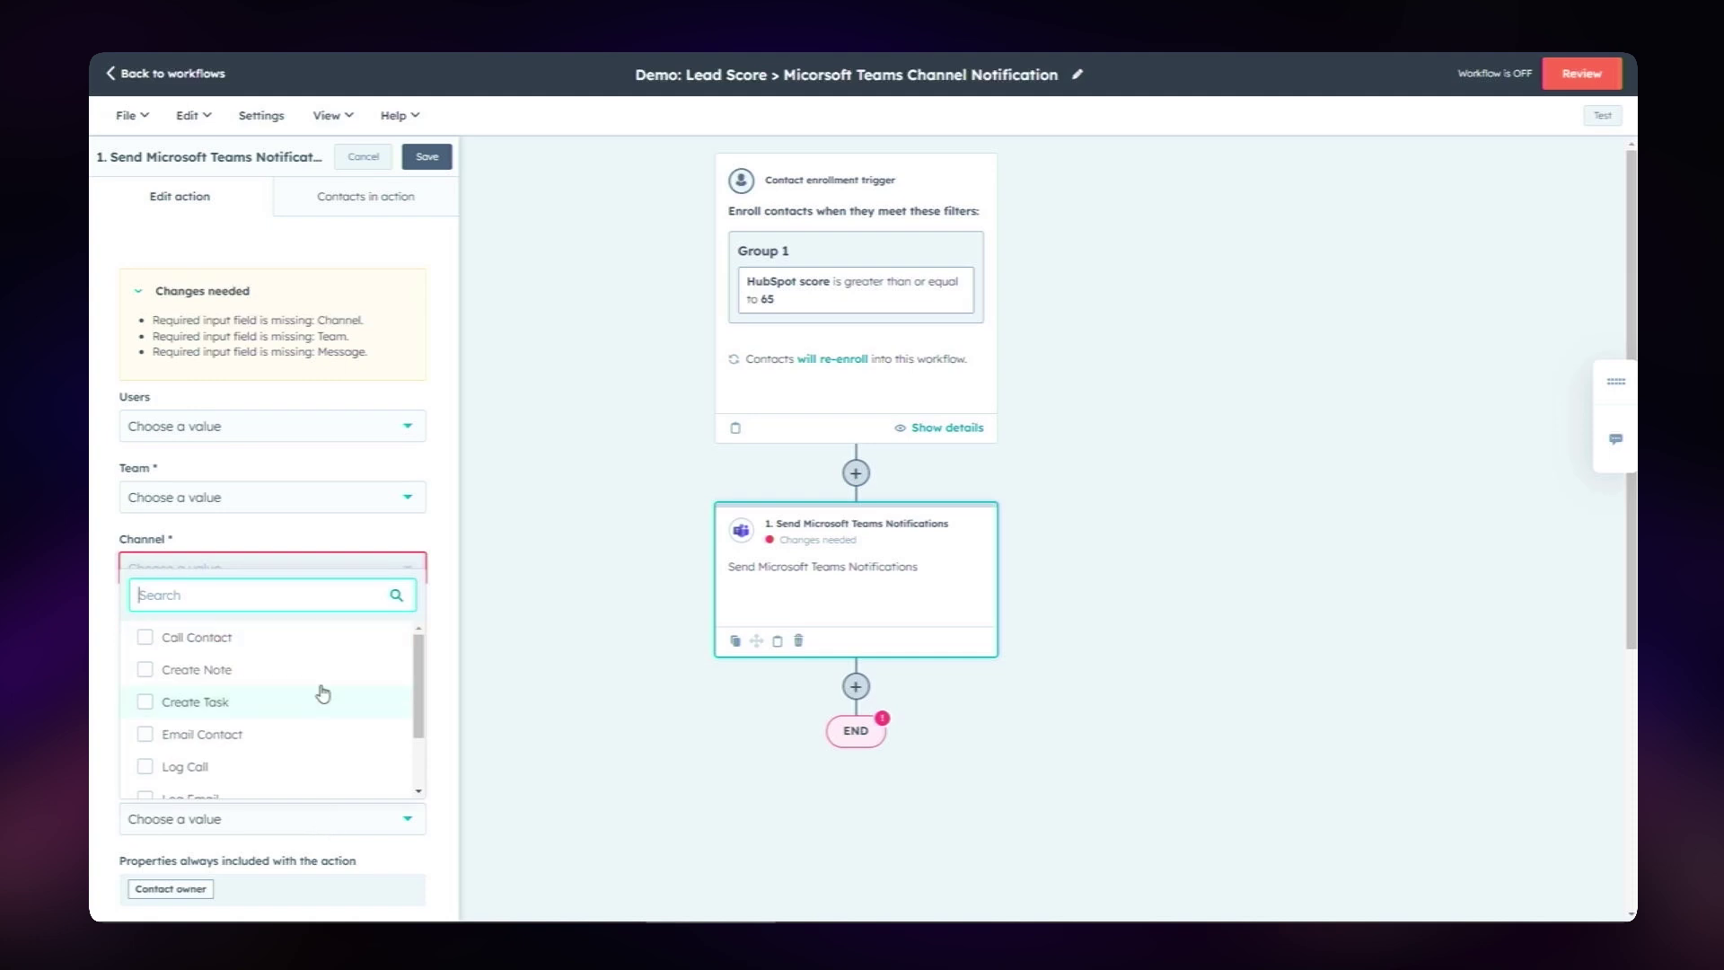
{"action": "scroll", "coordinate": [324, 697], "scroll_direction": "down", "scroll_amount": 1}
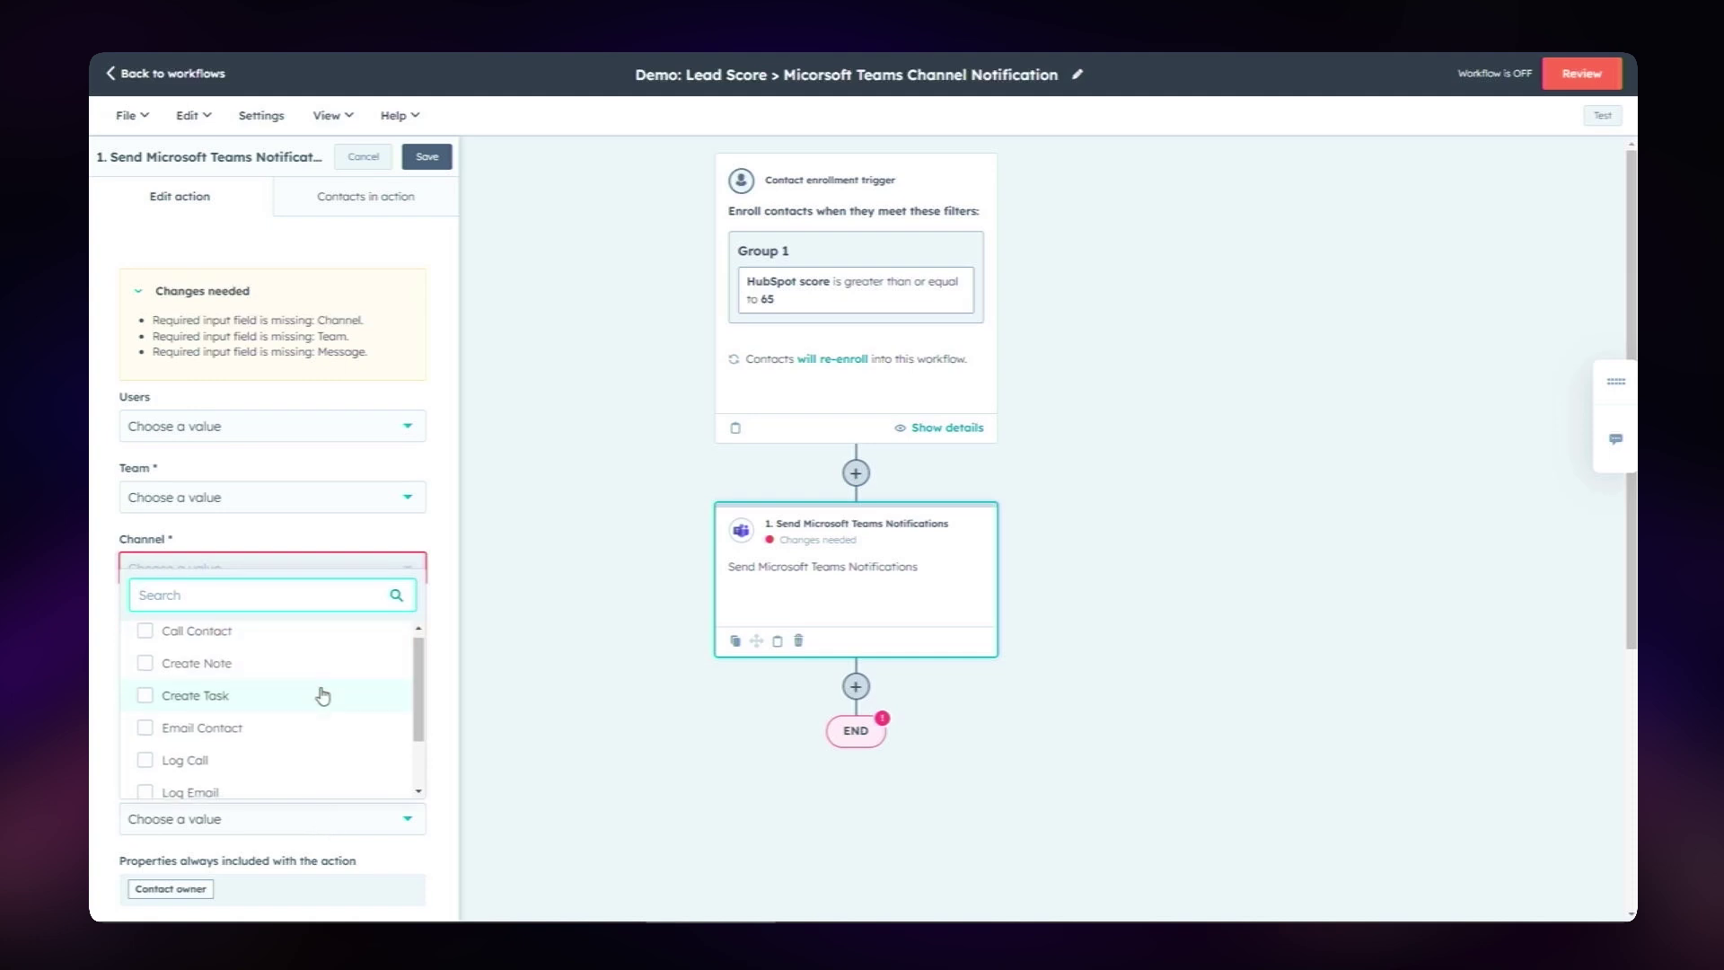
{"action": "scroll", "coordinate": [325, 697], "scroll_direction": "down", "scroll_amount": 2}
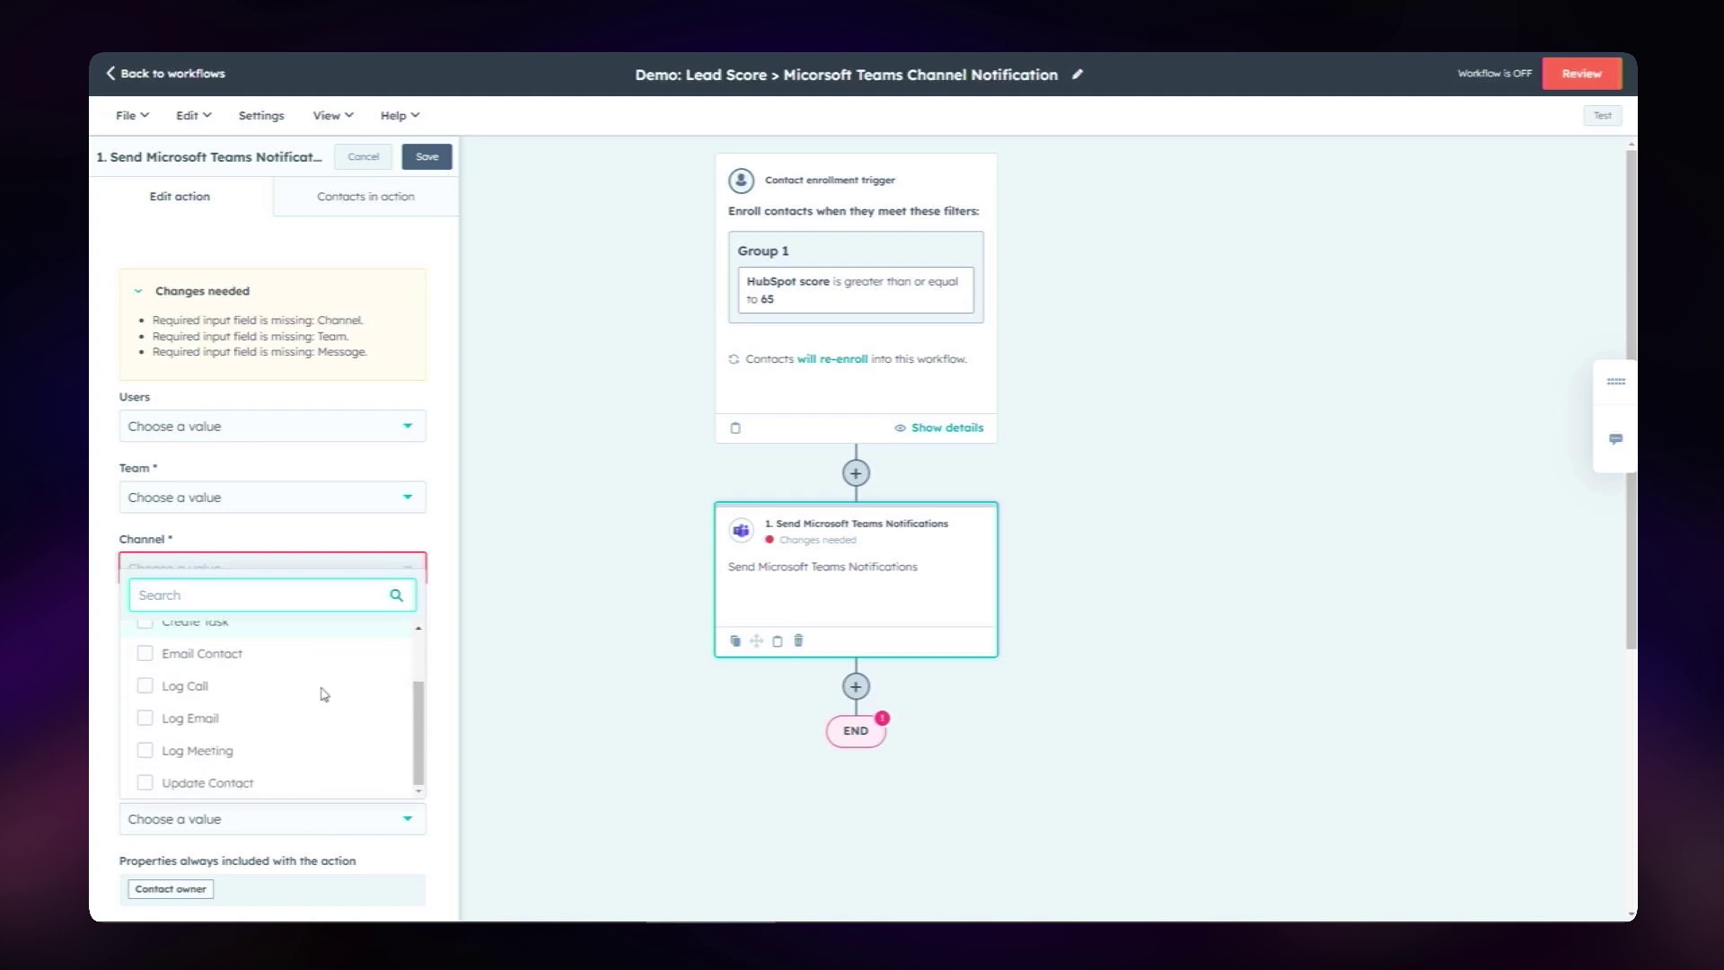
{"action": "scroll", "coordinate": [324, 694], "scroll_direction": "up", "scroll_amount": 3}
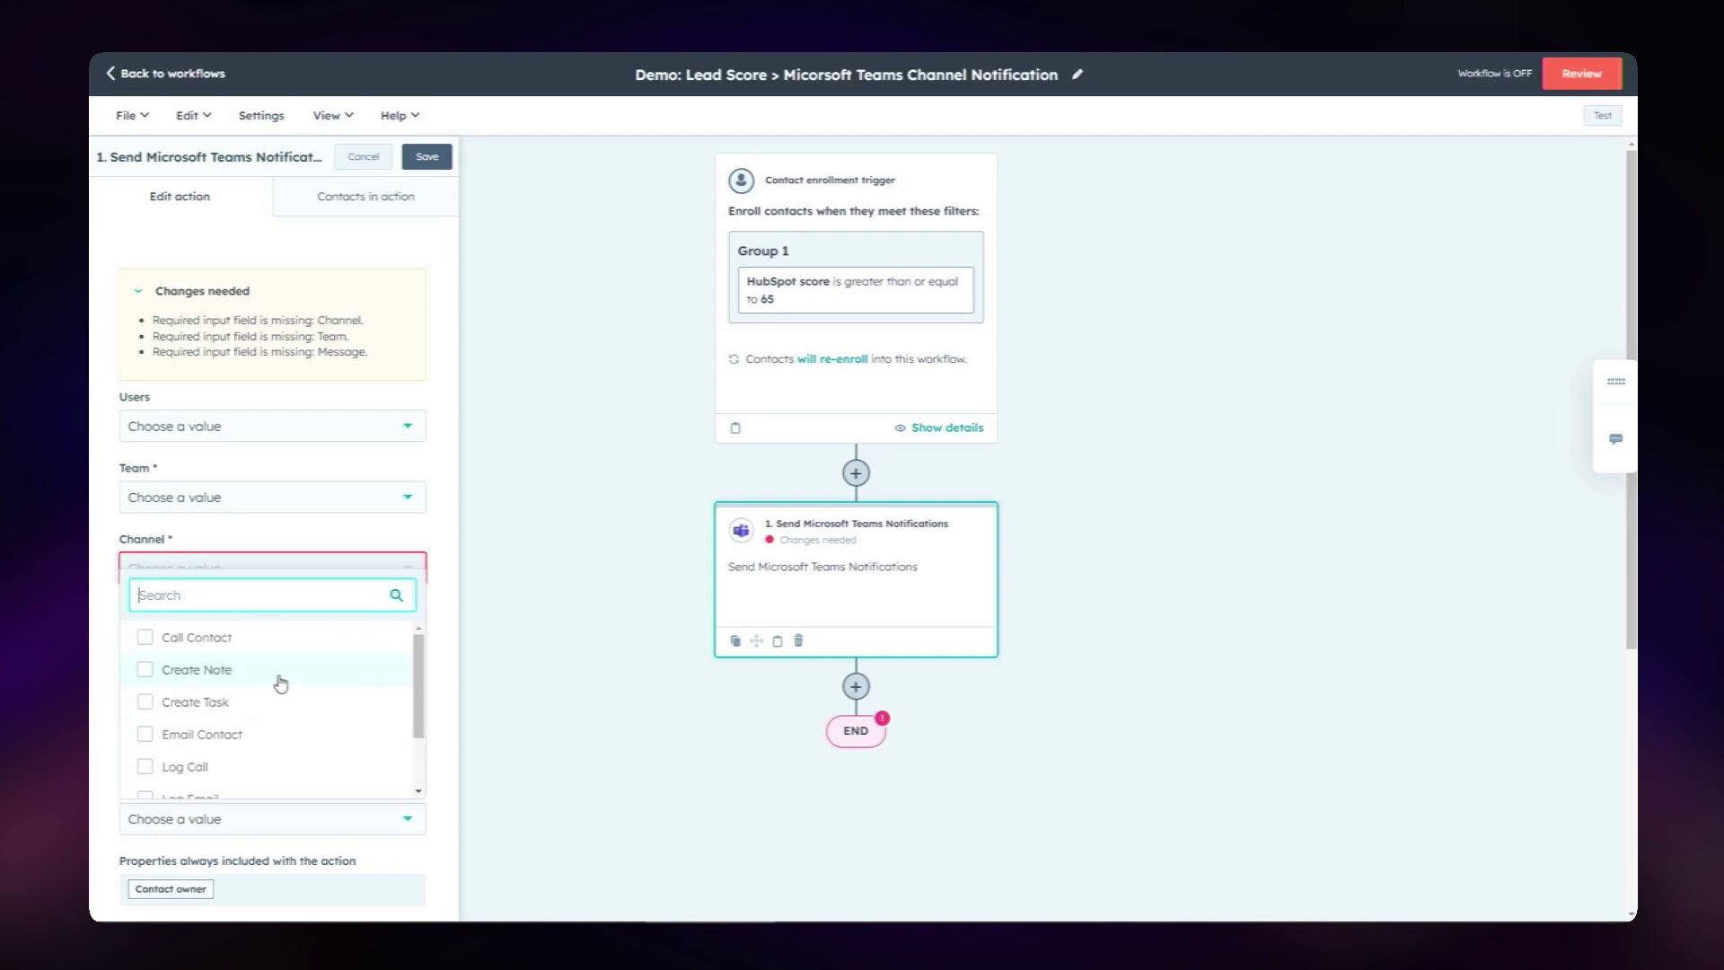
{"action": "left_click", "coordinate": [281, 673]}
{"action": "left_click", "coordinate": [255, 705]}
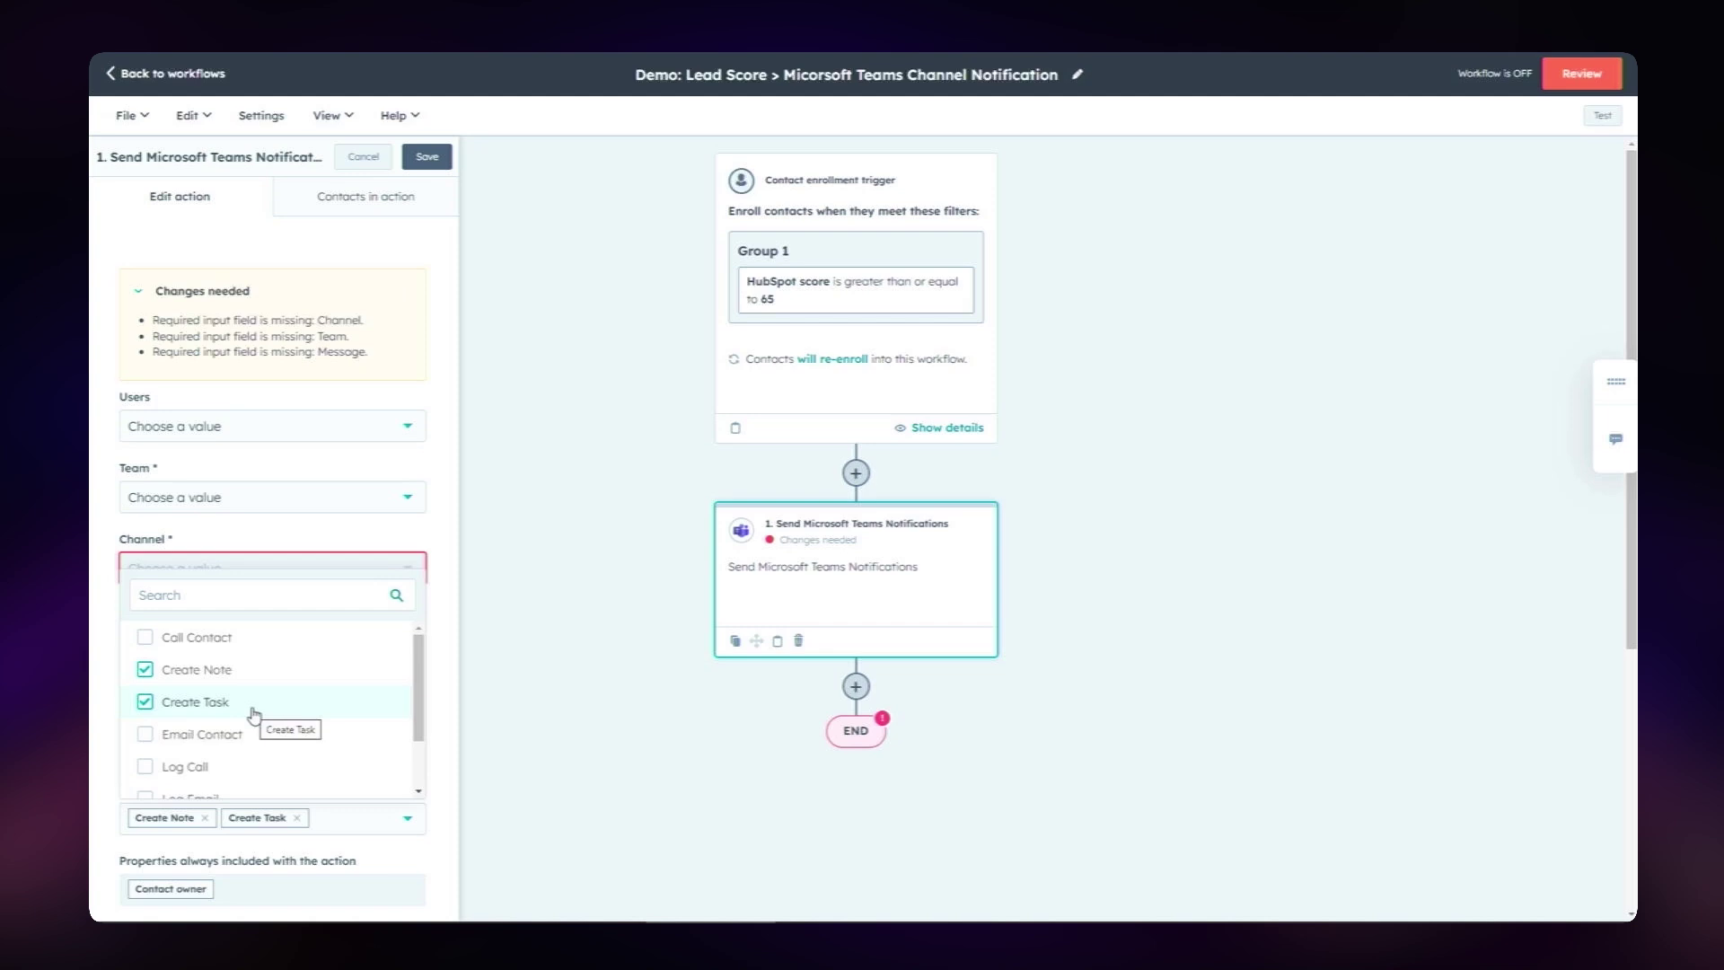
{"action": "left_click", "coordinate": [437, 660]}
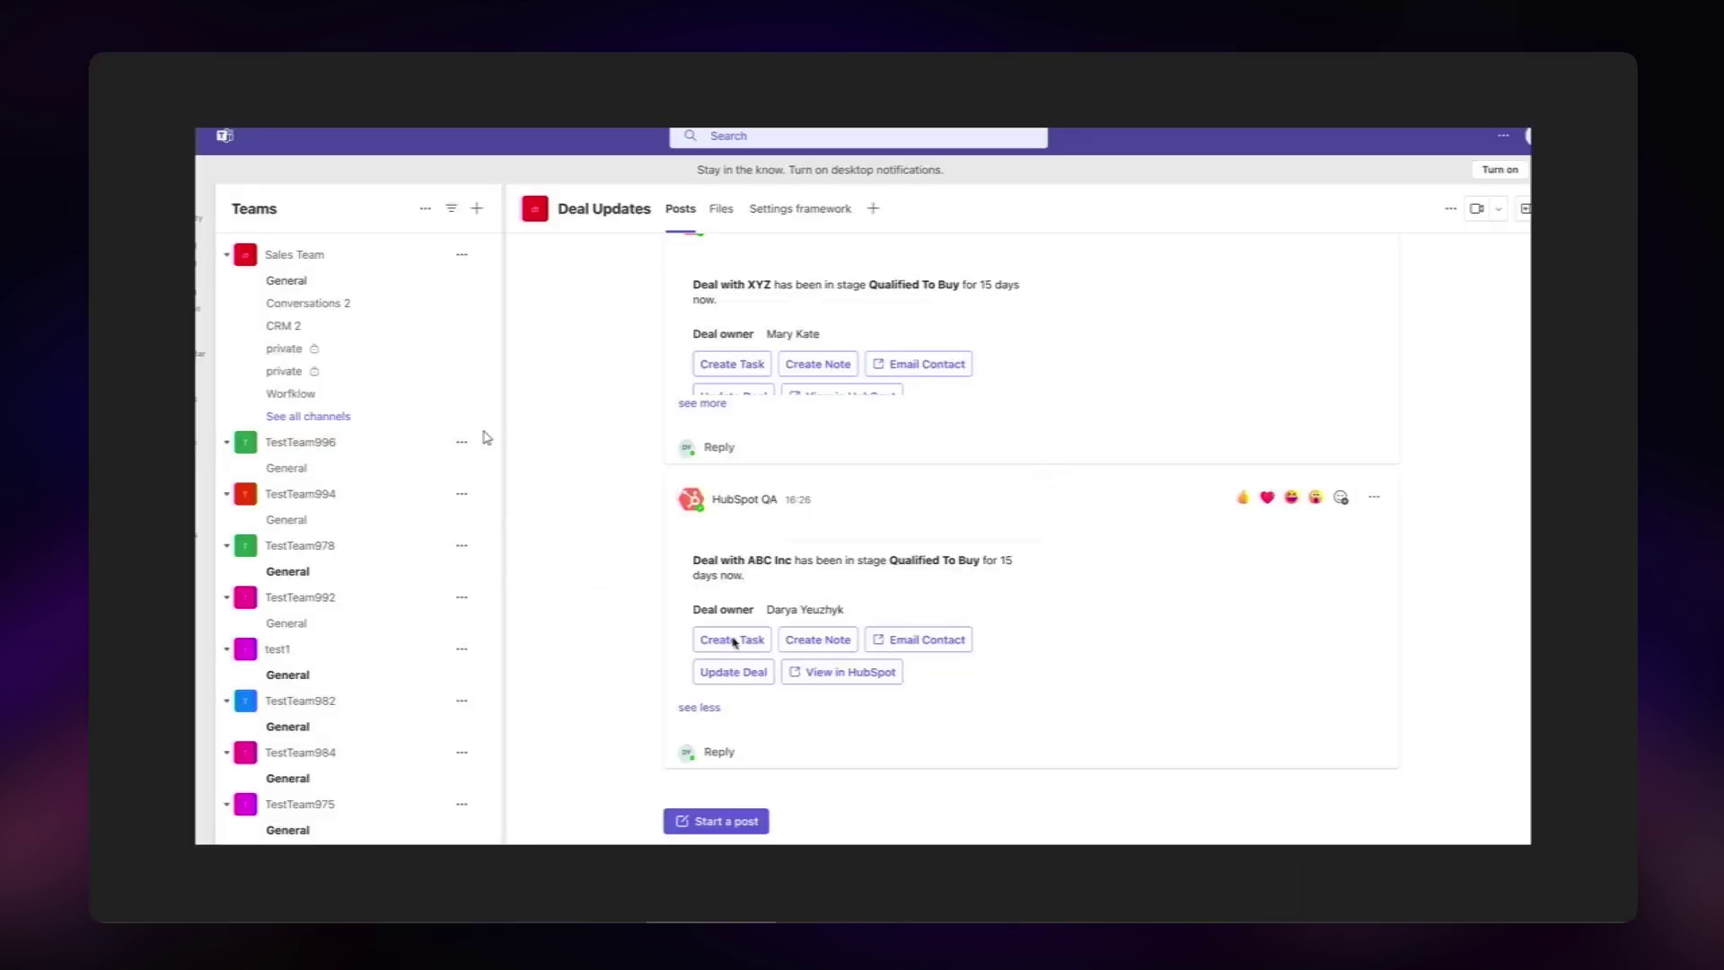
{"action": "left_click", "coordinate": [733, 639]}
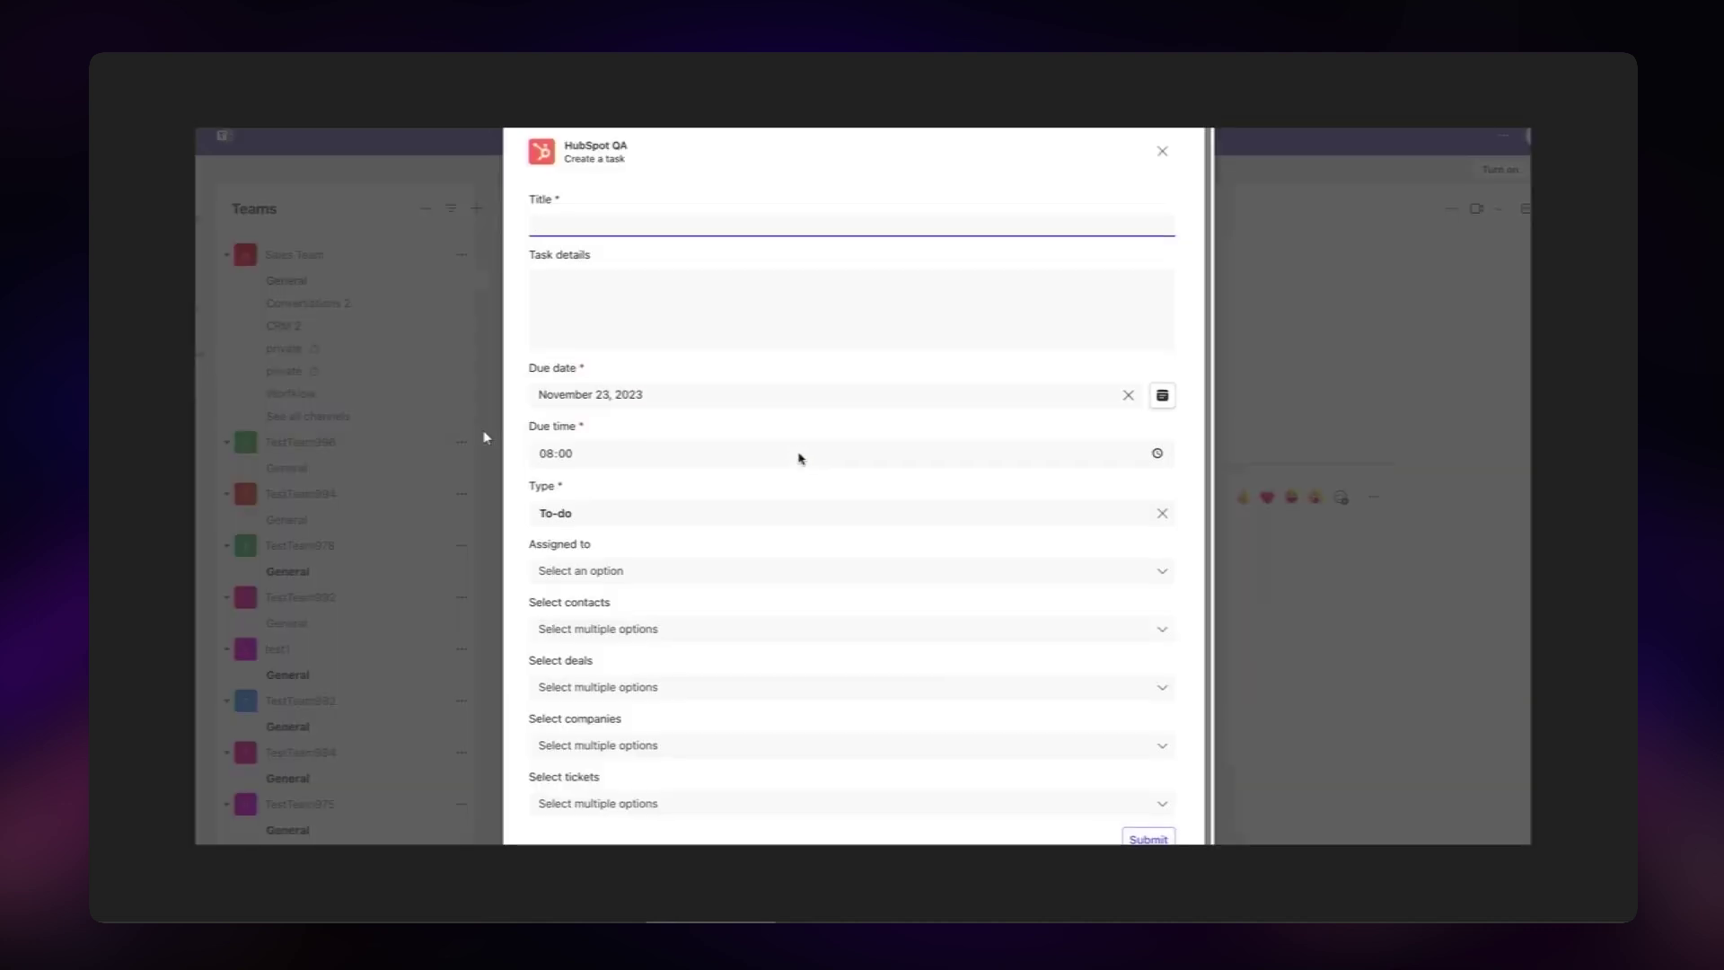
{"action": "left_click", "coordinate": [1166, 152]}
{"action": "left_click", "coordinate": [831, 646]}
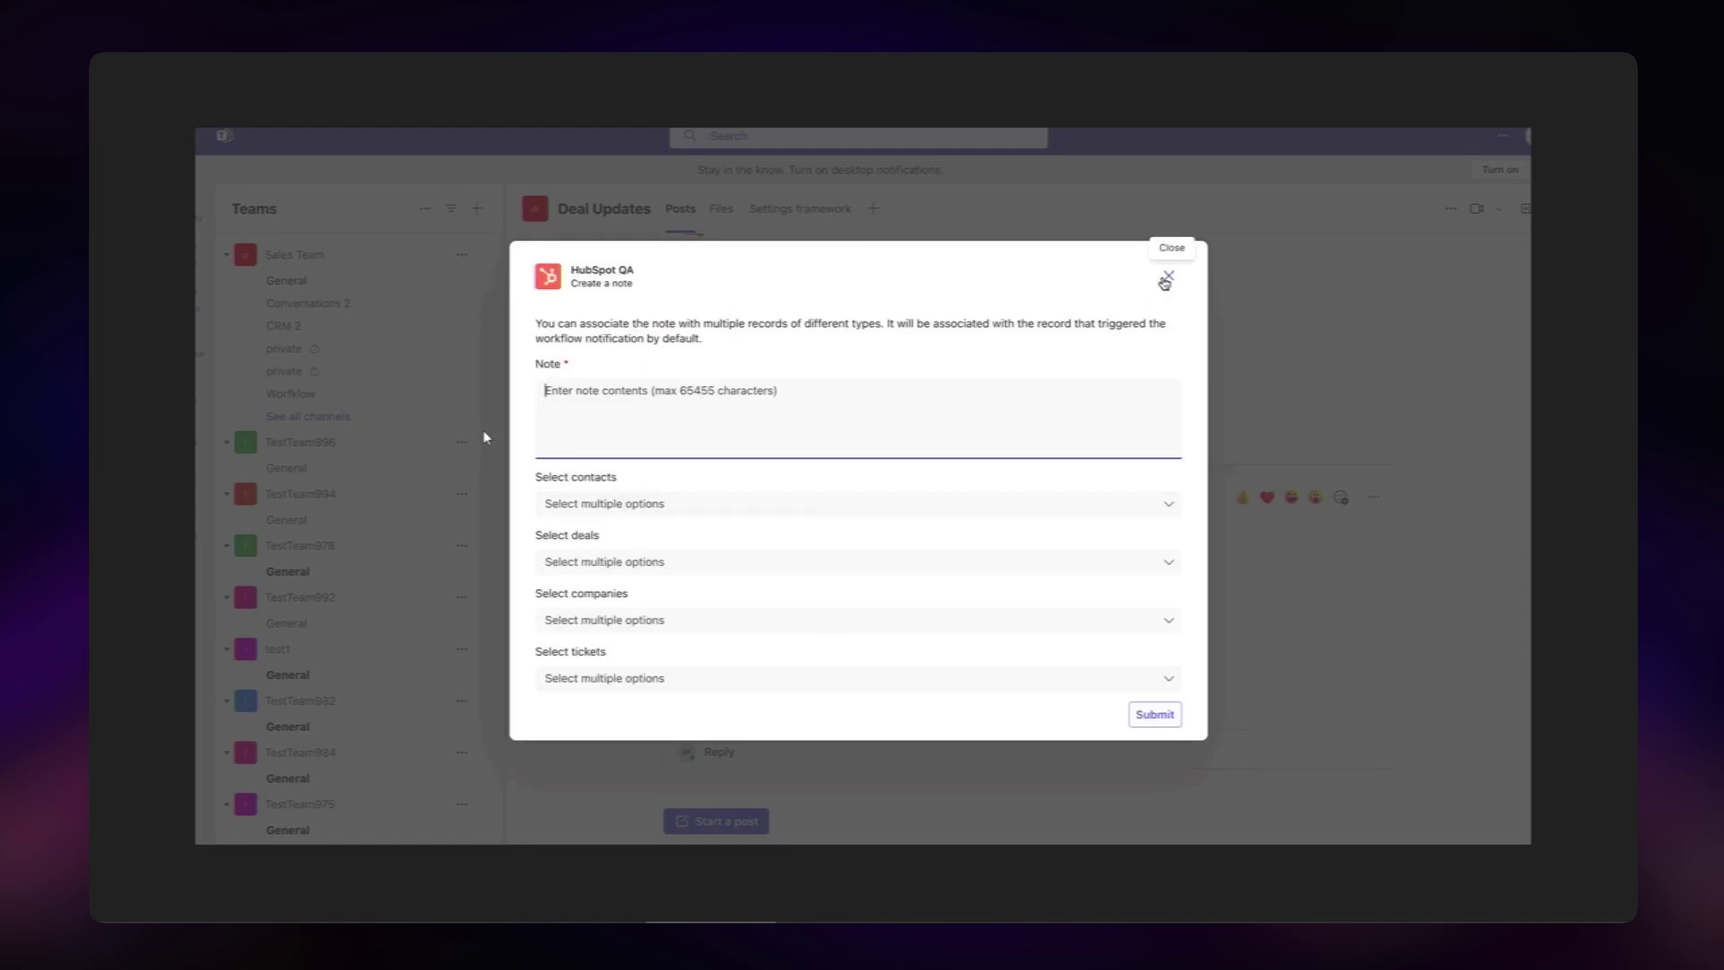
{"action": "left_click", "coordinate": [1164, 282]}
{"action": "left_click", "coordinate": [733, 671]}
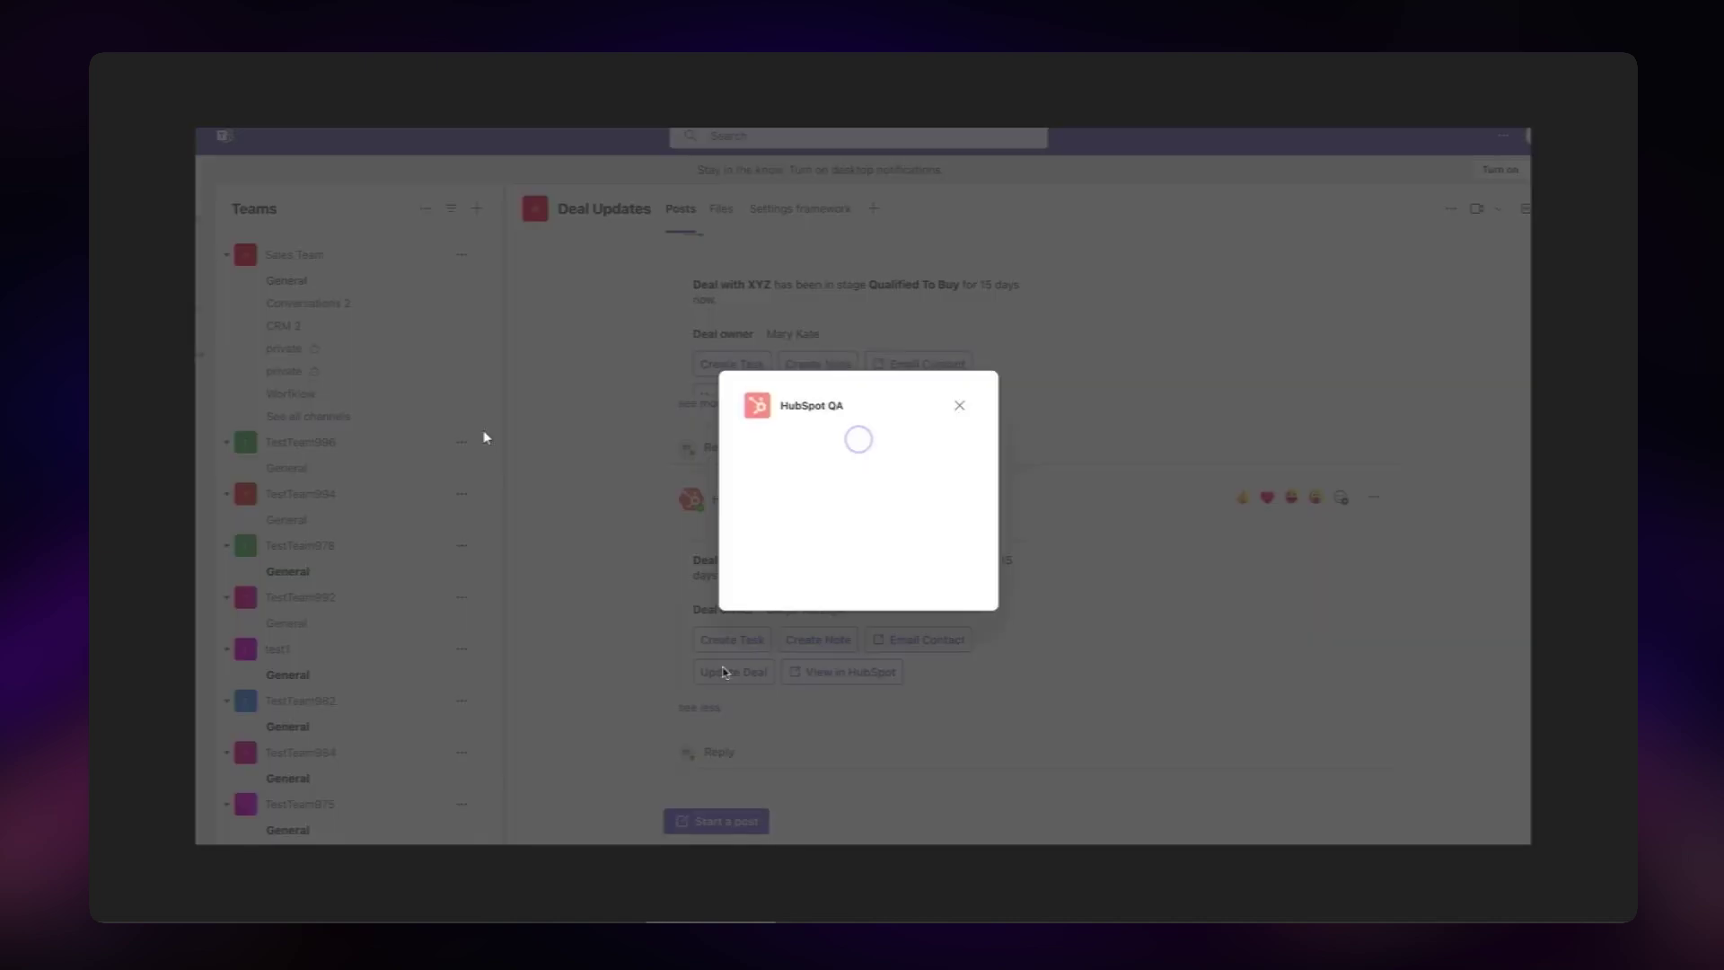
{"action": "left_click", "coordinate": [1170, 187]}
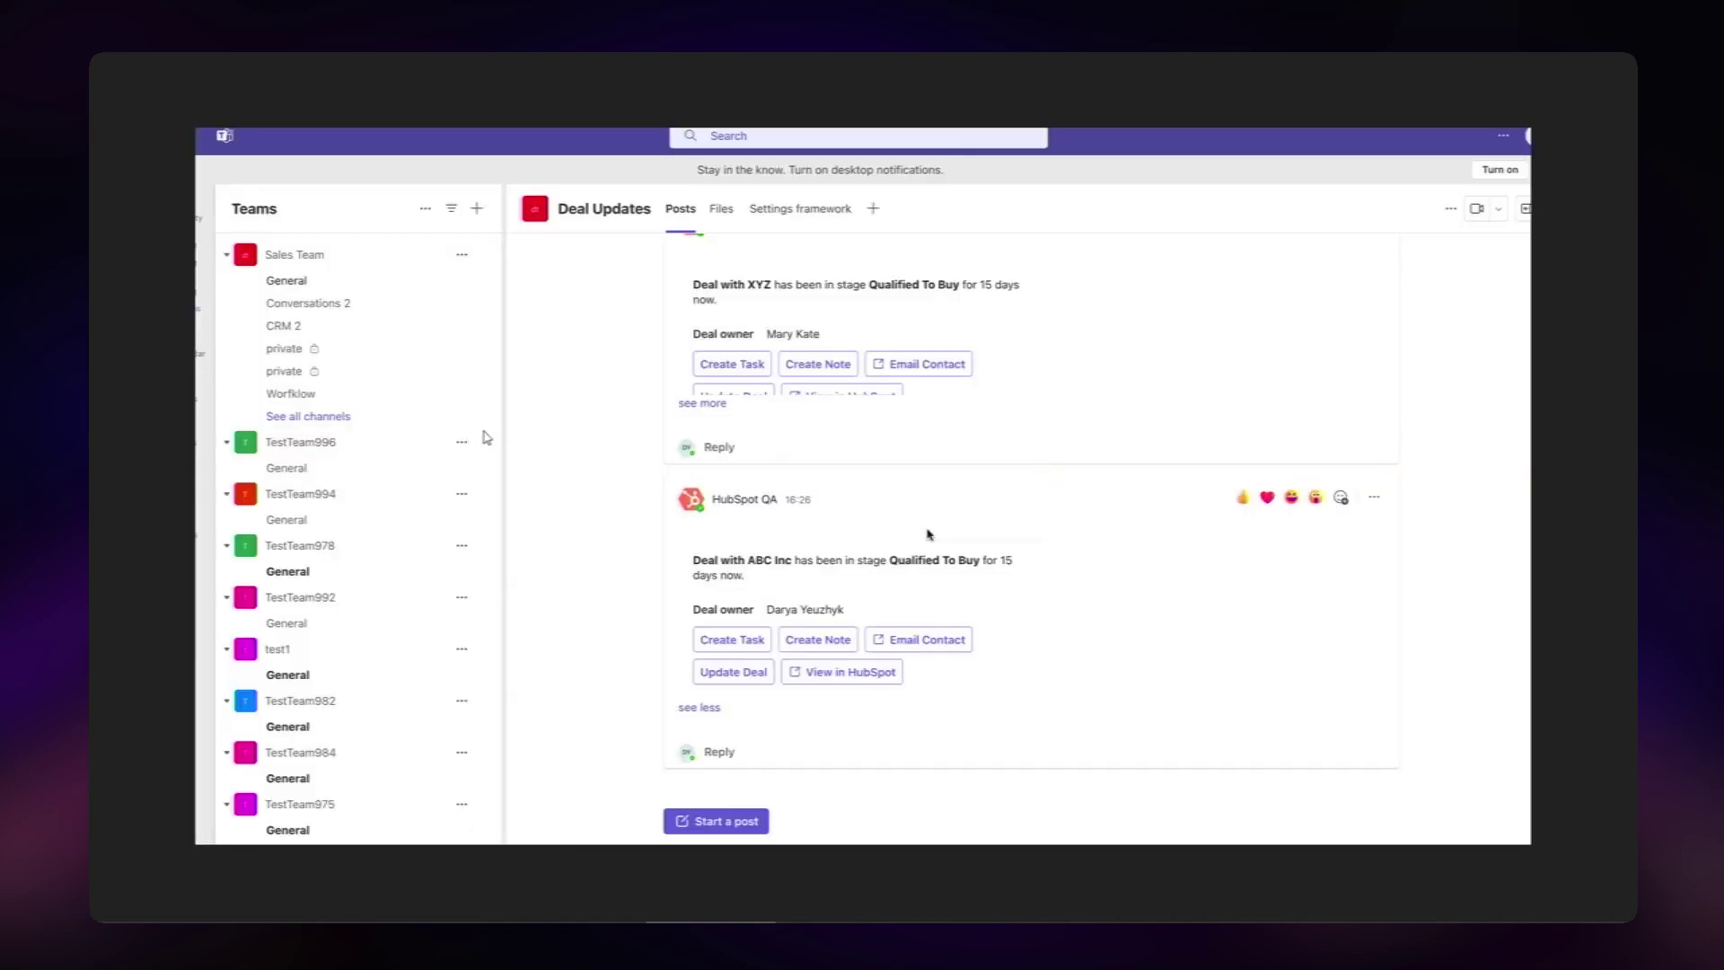